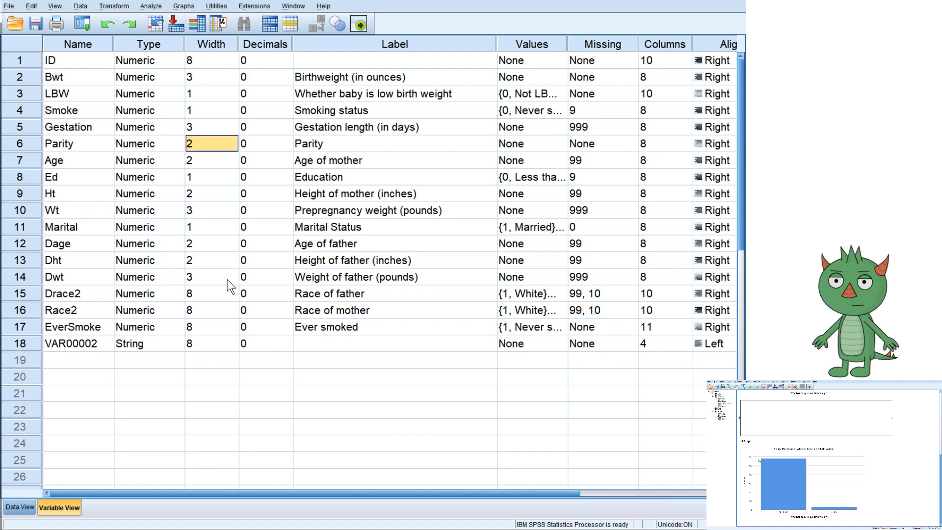
Compare the variable definitions with the data rows, and examine the properties of the first variables such as ID and LBW.
left_click(27, 508)
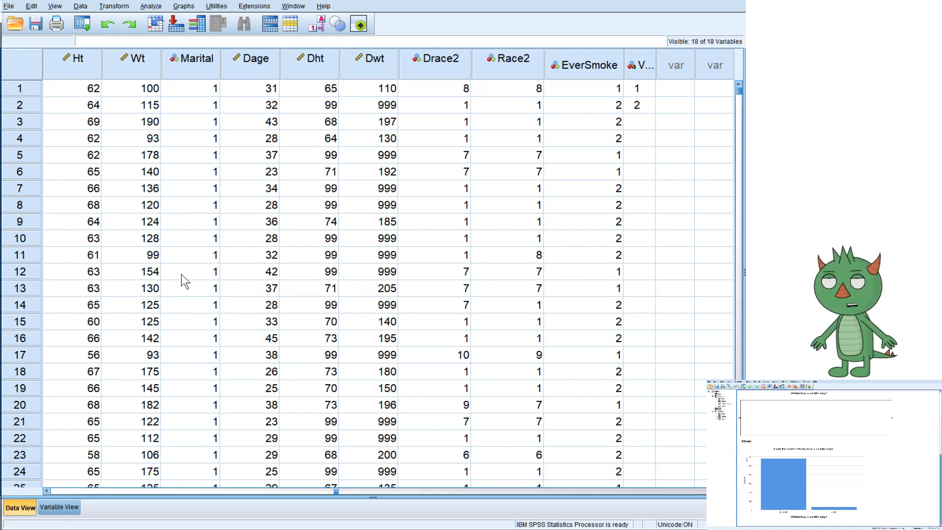
left_click(69, 507)
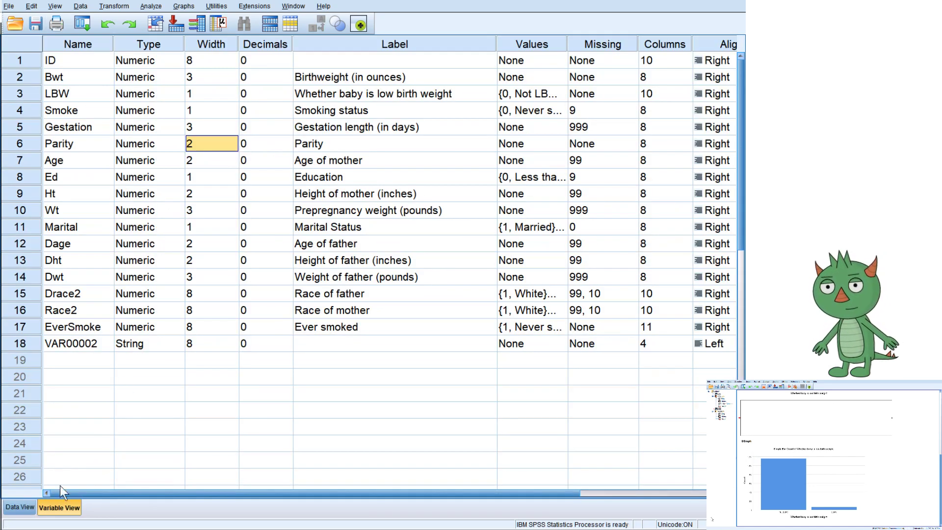
left_click(25, 507)
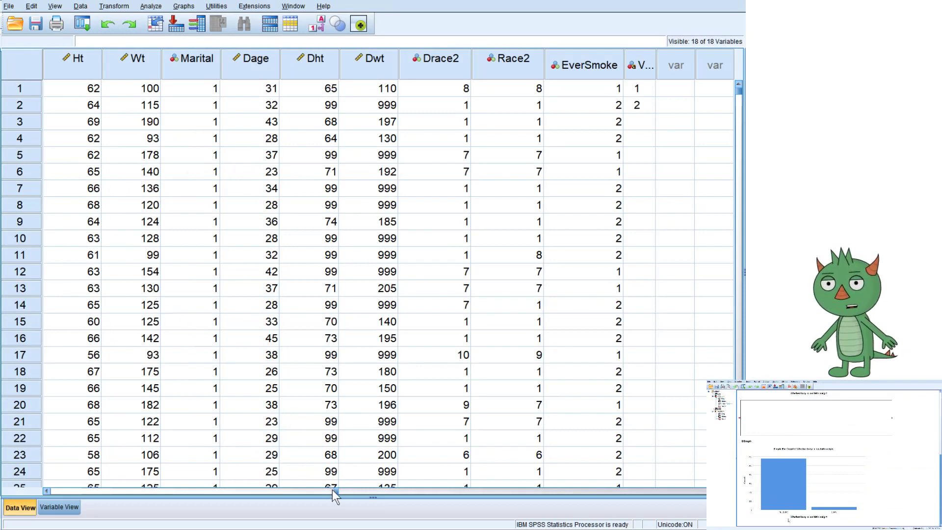
left_click_drag(335, 490, 54, 493)
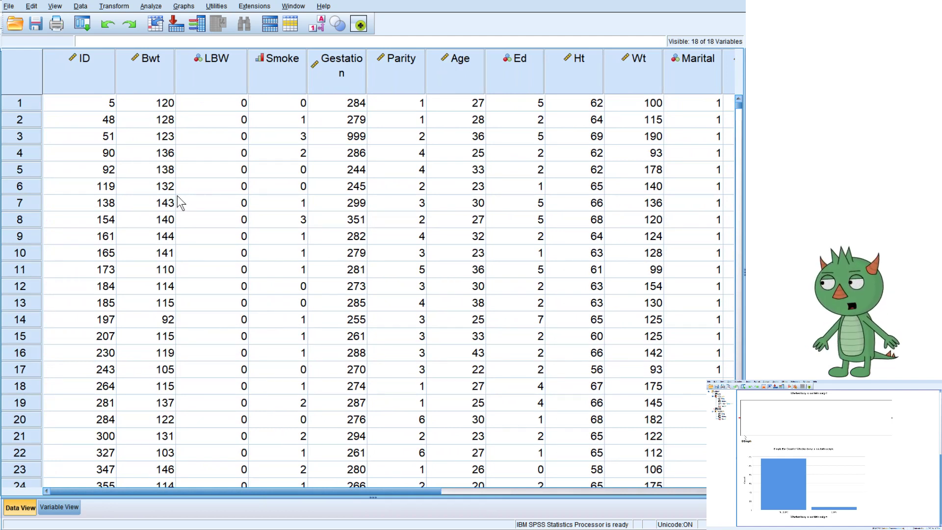
left_click(52, 505)
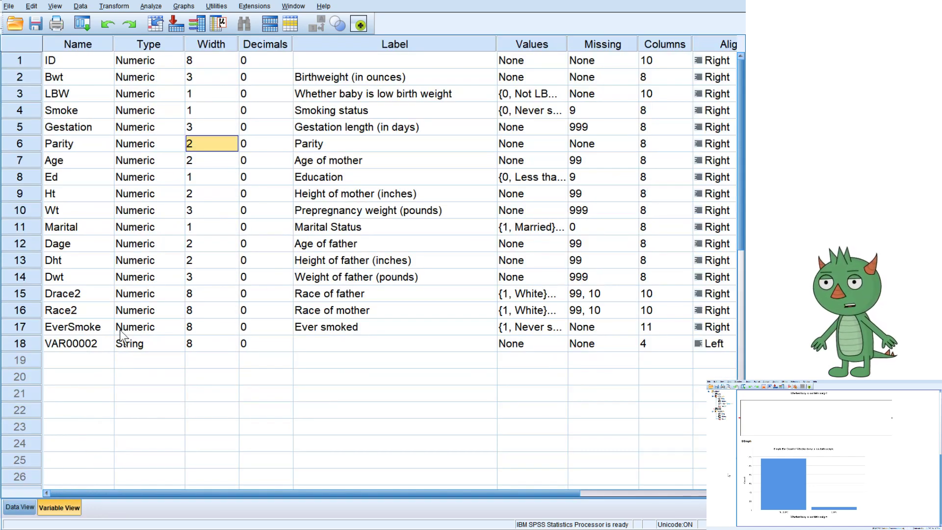
left_click(24, 507)
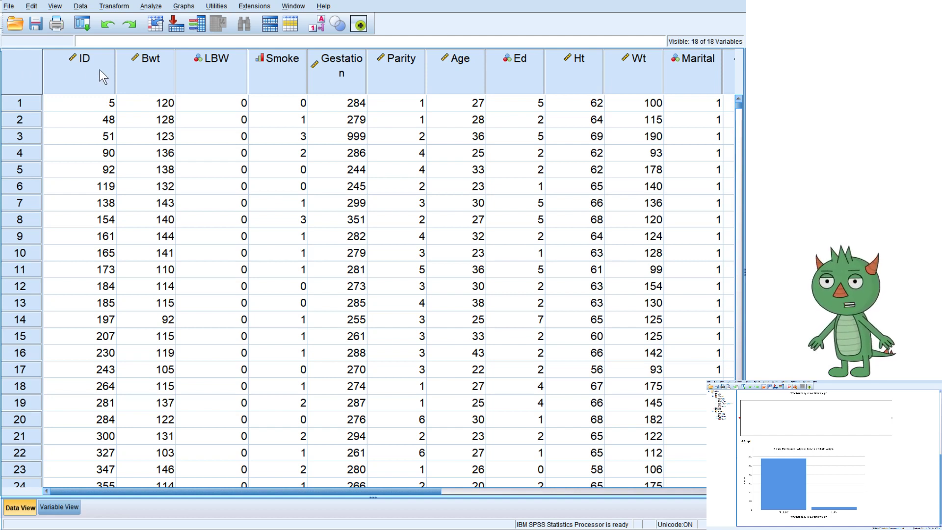
mouse_move(99, 70)
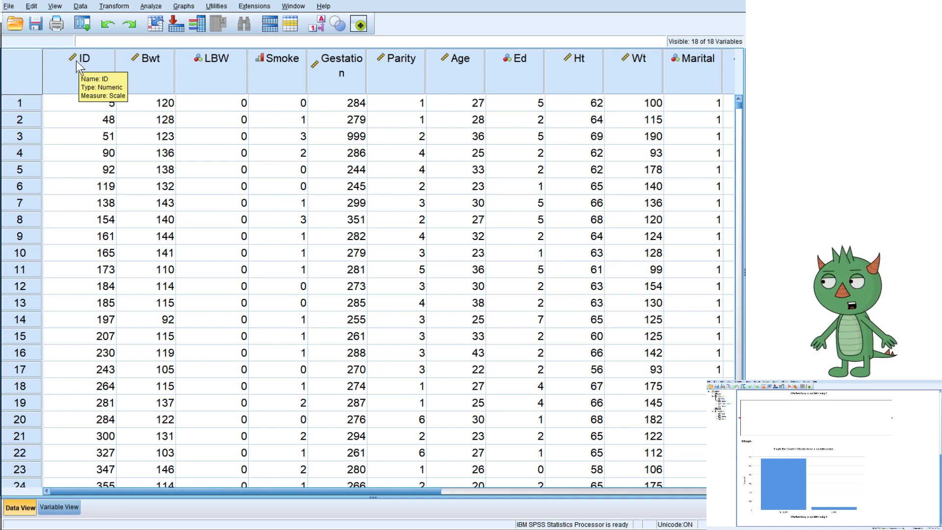
mouse_move(180, 60)
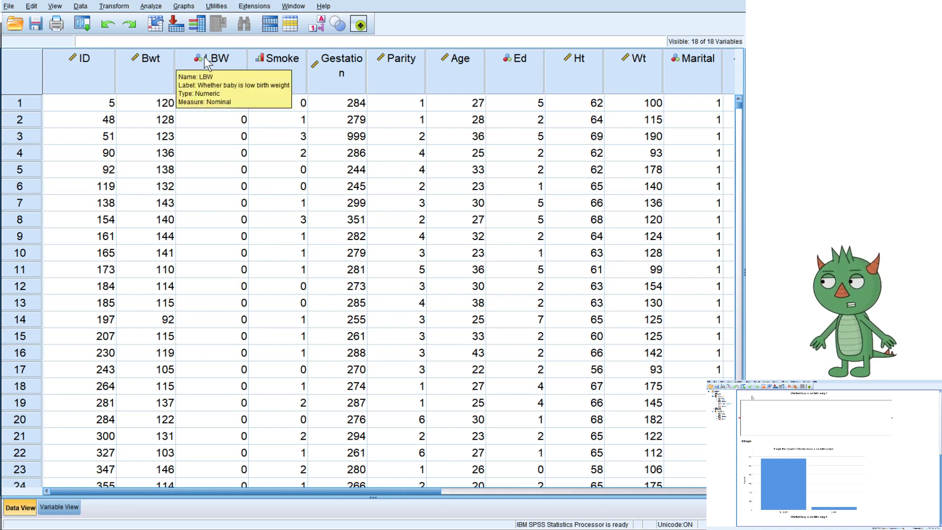
mouse_move(258, 66)
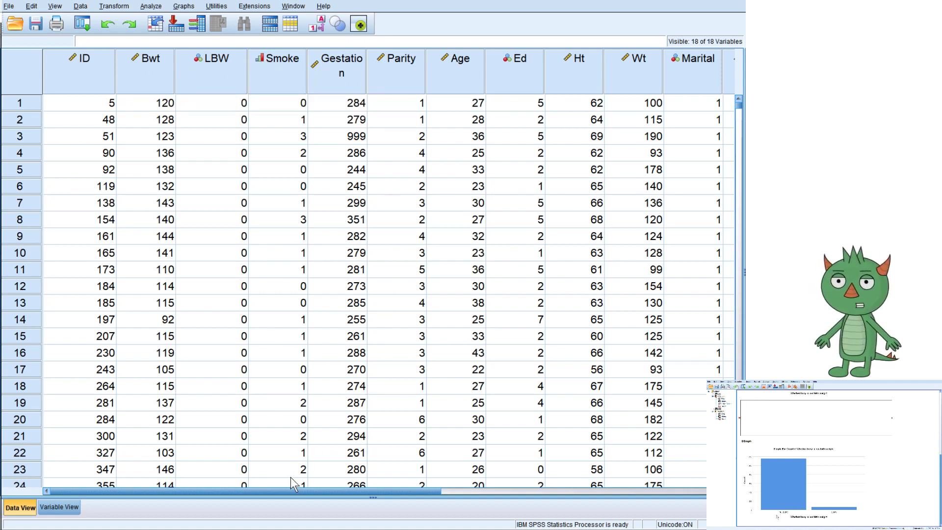
Enter the text values male and fem in the first two cases of VAR00002.
left_click_drag(291, 489, 590, 499)
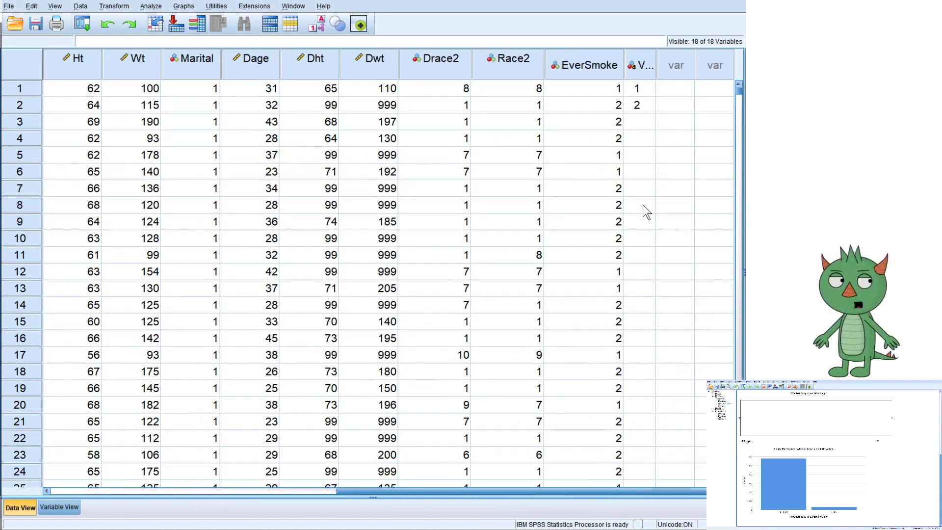
left_click(635, 88)
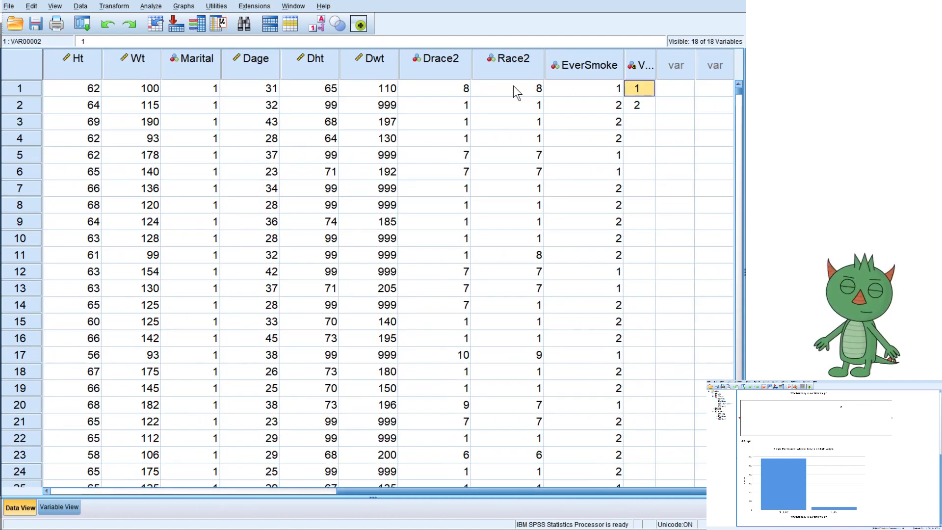
type("male")
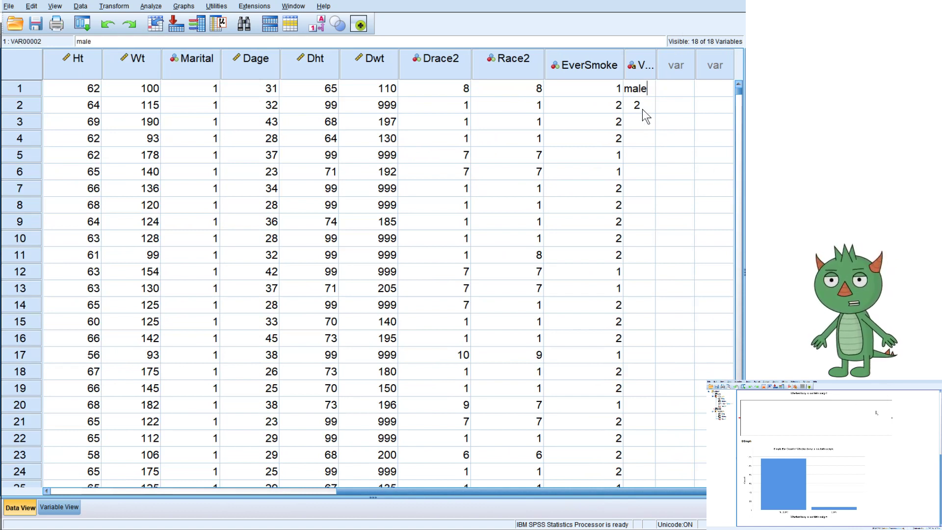
key("Return")
type("fe")
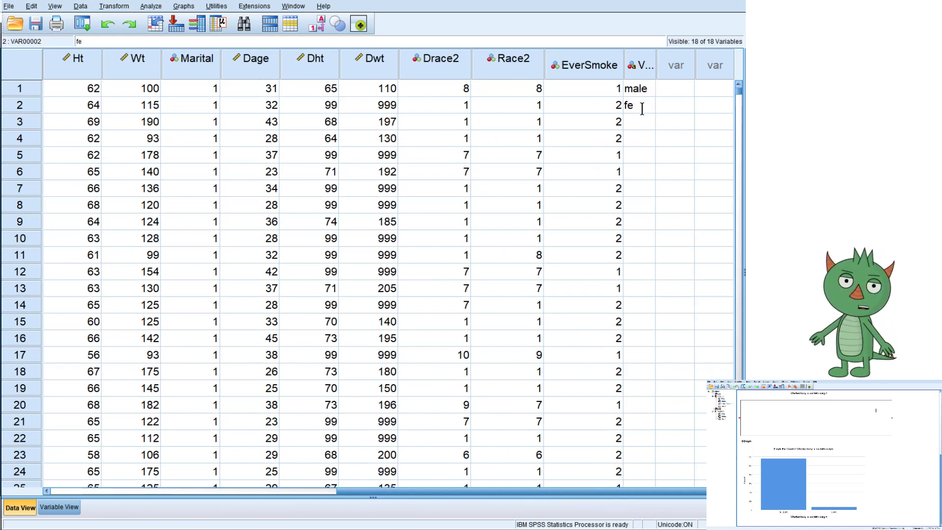
type("m")
left_click(587, 112)
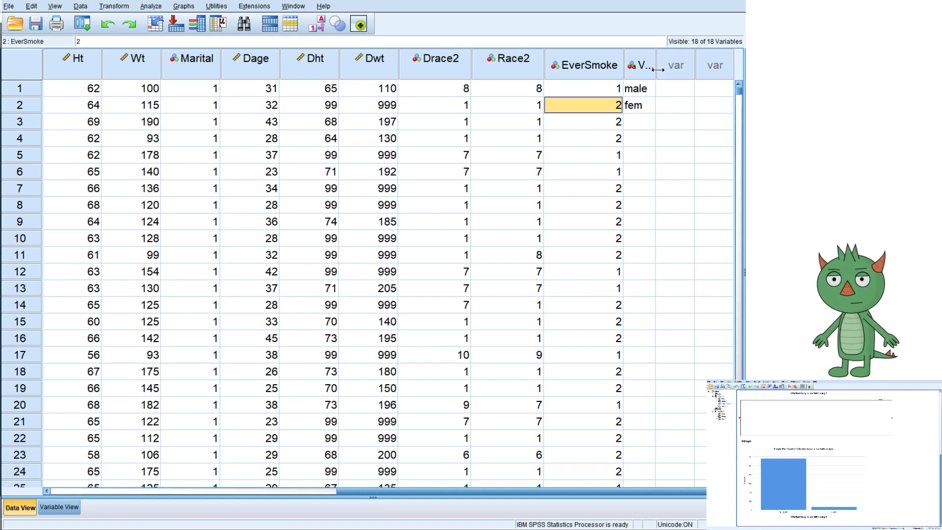
Widen the VAR00002 data column enough to show its full name, and check its entry among the variable definitions.
left_click_drag(655, 69, 702, 74)
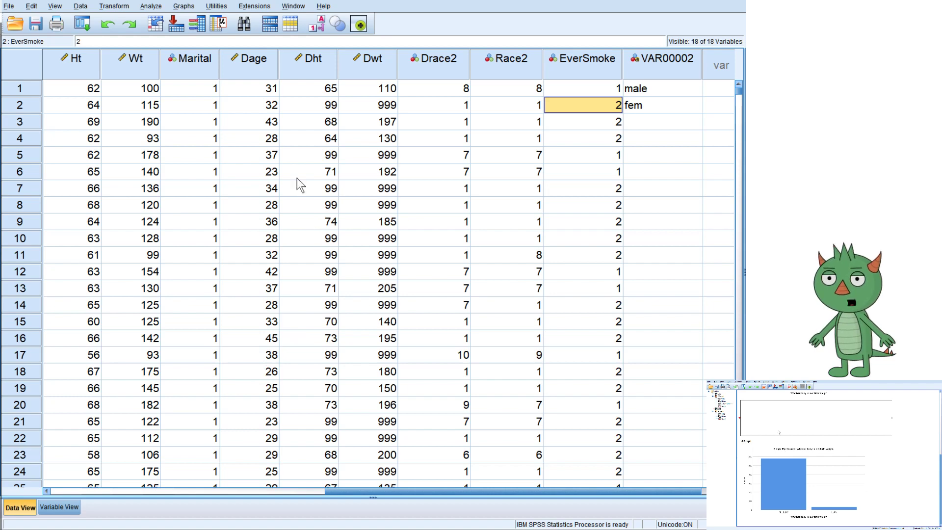
left_click(50, 507)
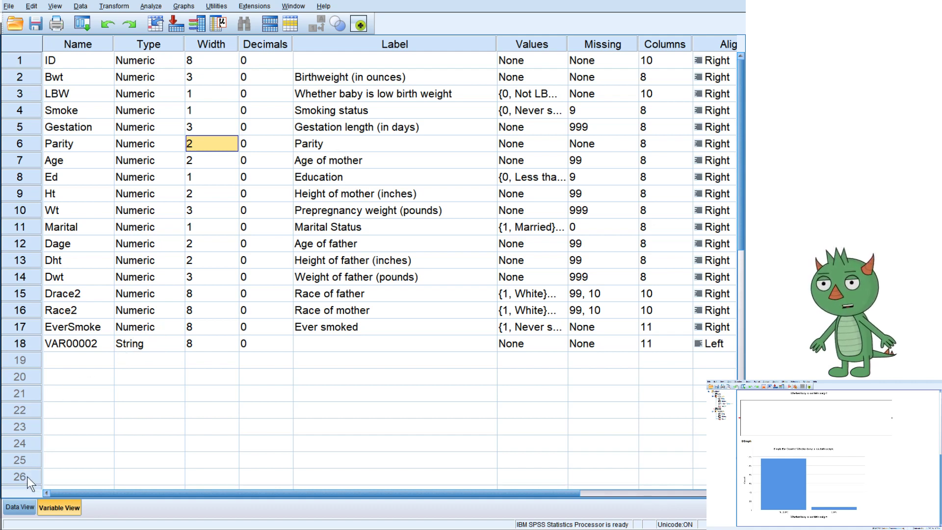
left_click(22, 507)
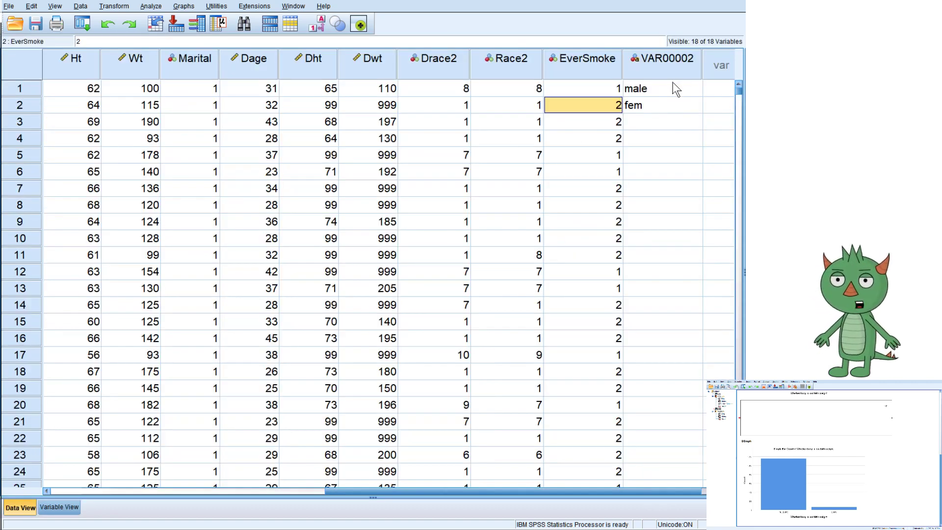
Replace the values in the first two cases of VAR00002 with 1 and 2.
left_click(668, 93)
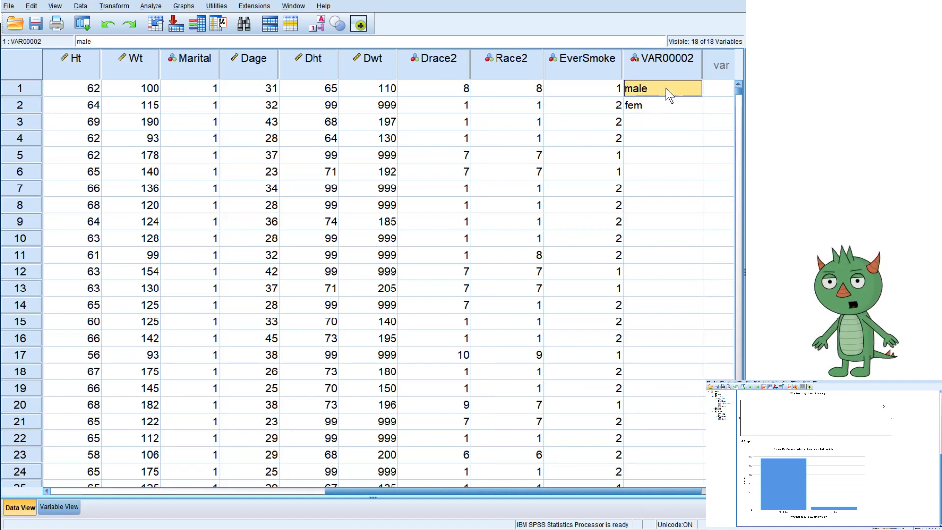
type("1")
key("Return")
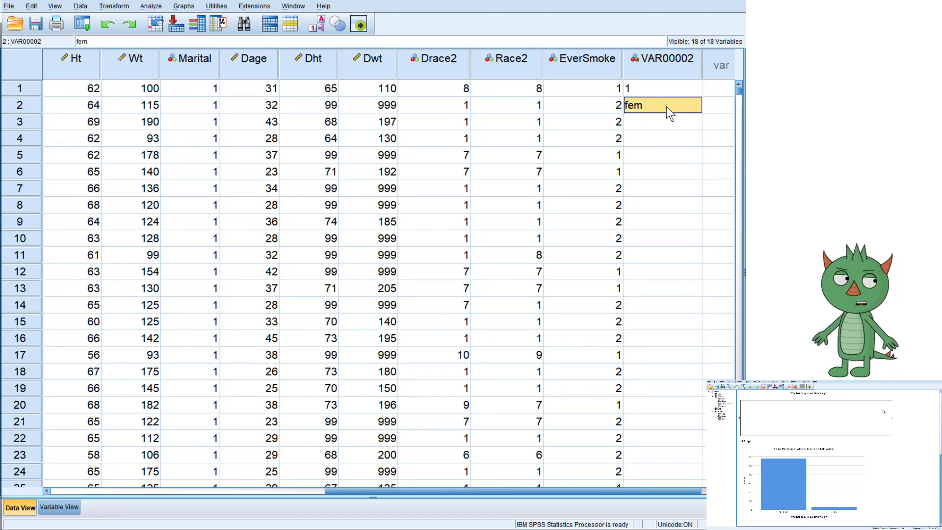
type("2")
key("Return")
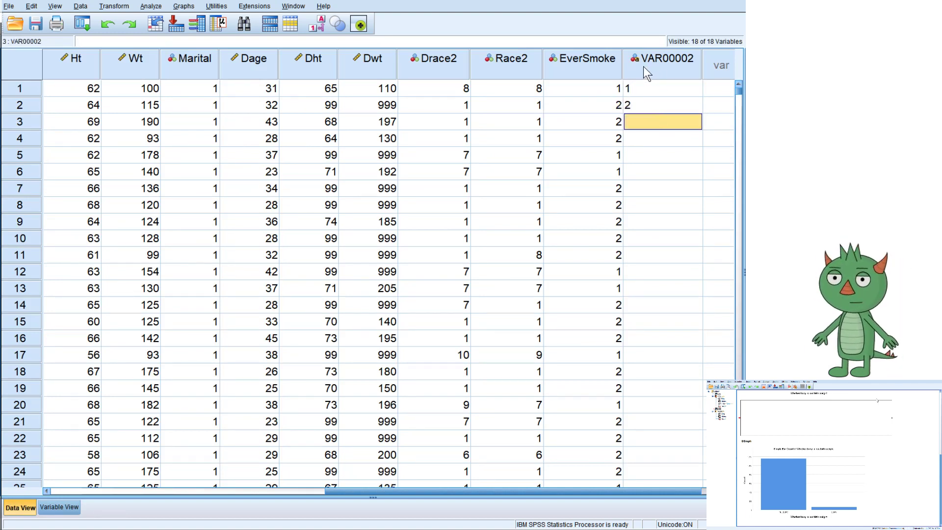
Set the variable type of VAR00002 to Numeric in the variable definitions.
left_click(63, 508)
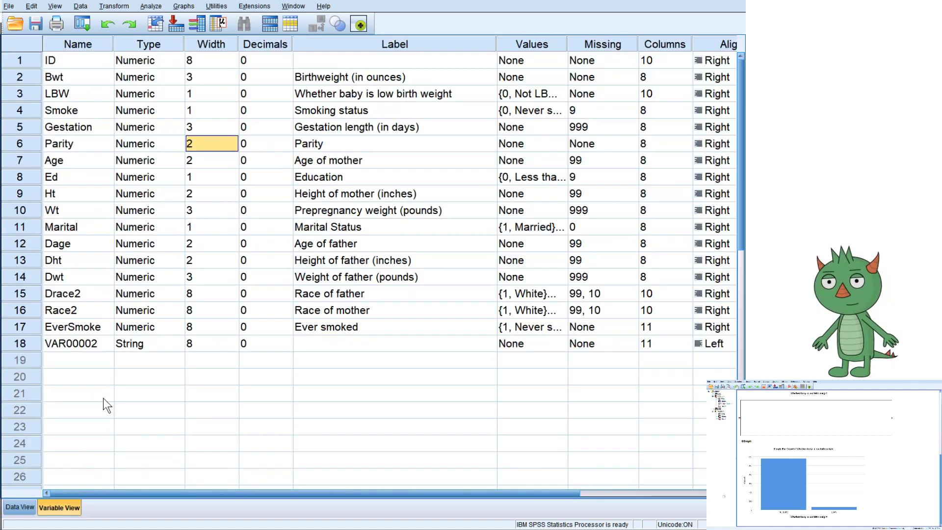
left_click(142, 343)
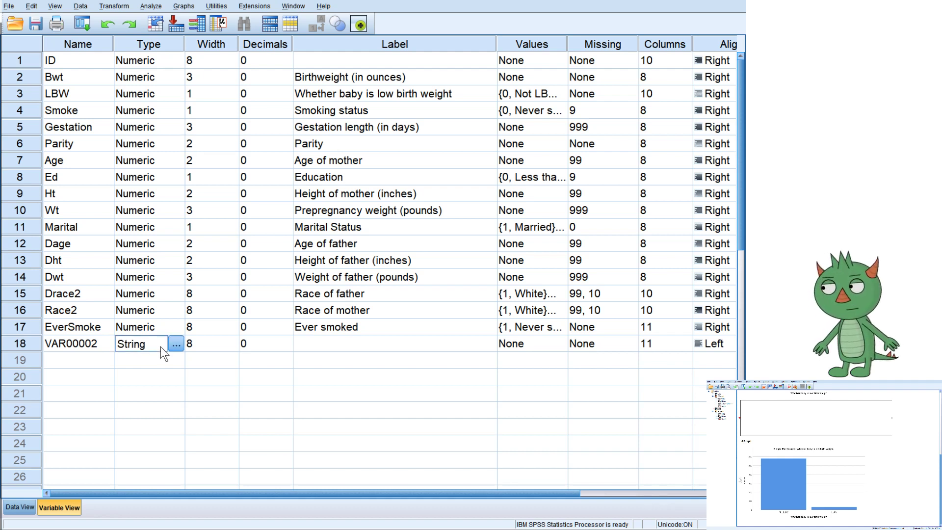
left_click(176, 345)
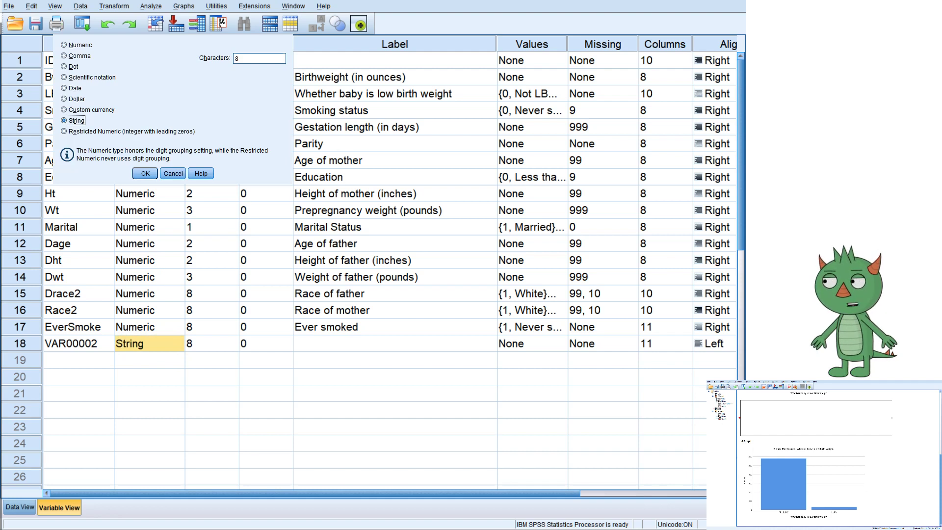
key("alt+n")
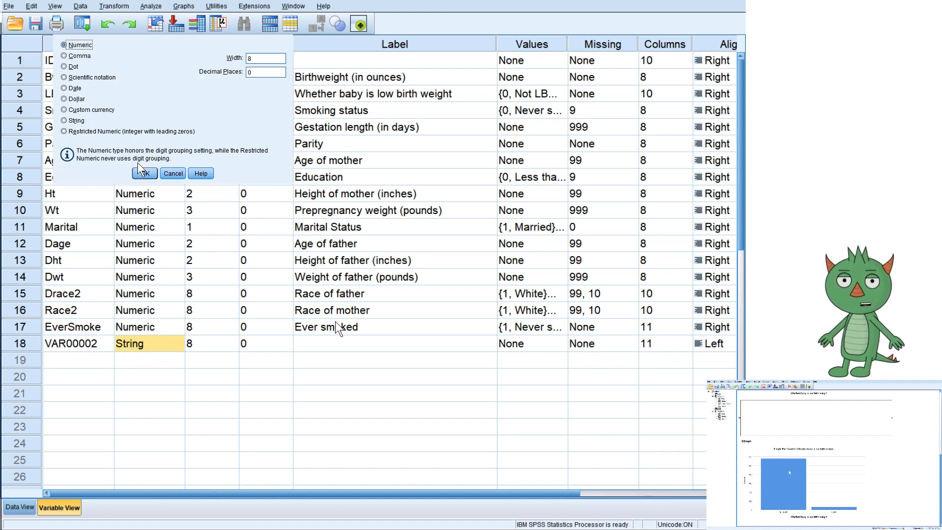
key("Return")
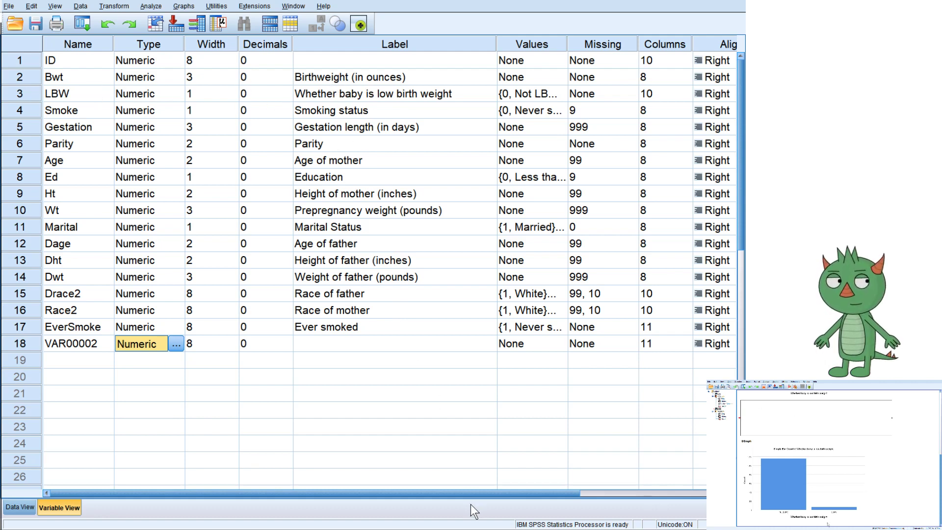
Look through the coded Marital column in the data rows and examine the value labels defined for Marital Status.
left_click_drag(469, 492, 590, 460)
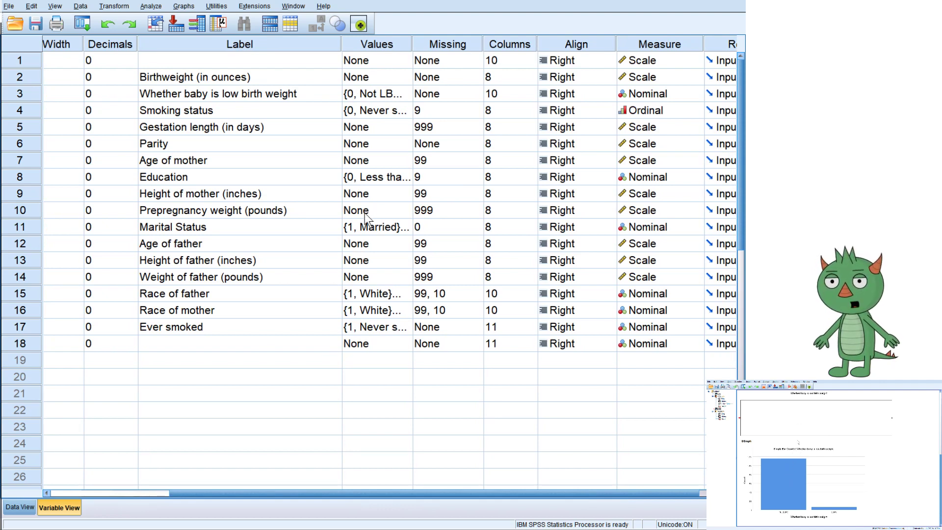
left_click(18, 507)
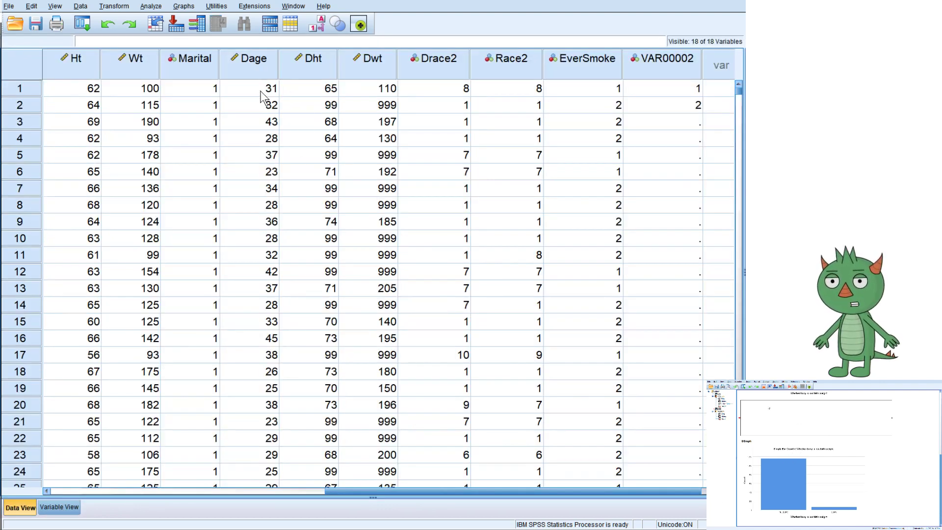
scroll(208, 196, "down", 4)
scroll(208, 196, "down", 8)
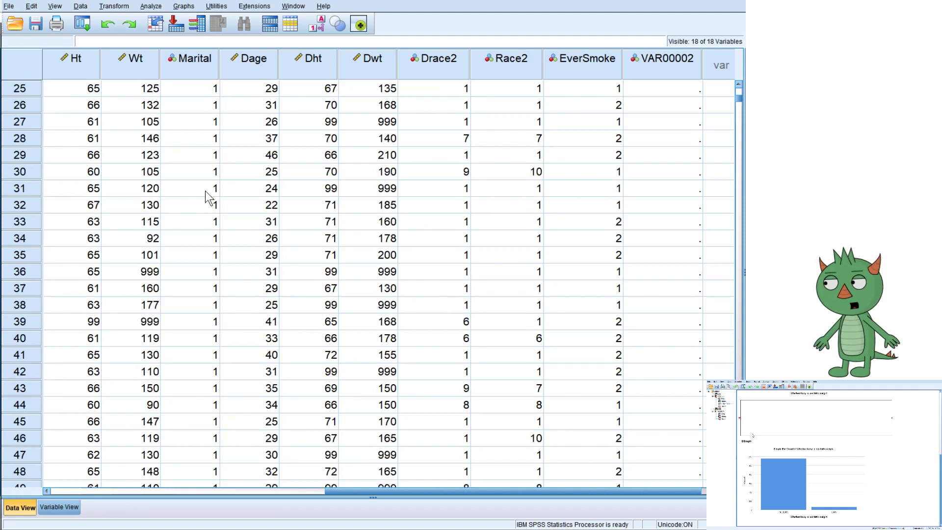
left_click(59, 507)
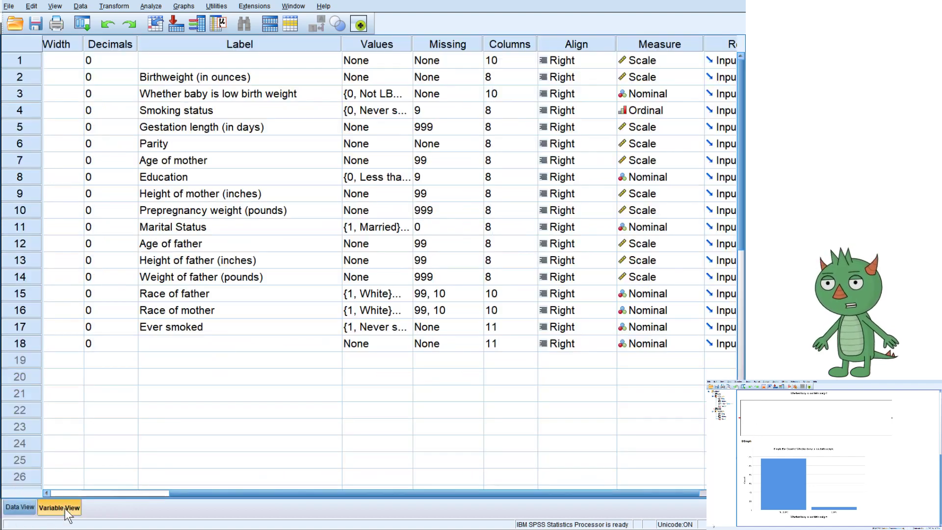
left_click(390, 227)
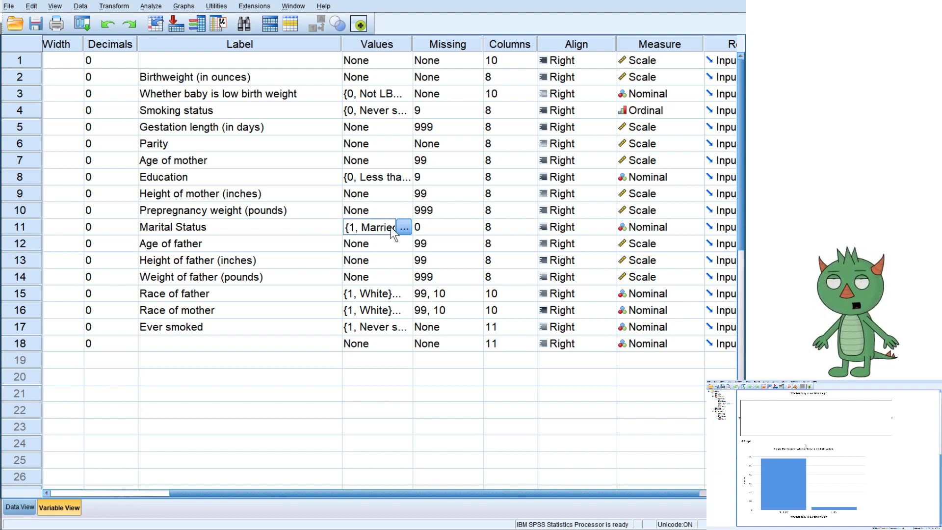
left_click(403, 229)
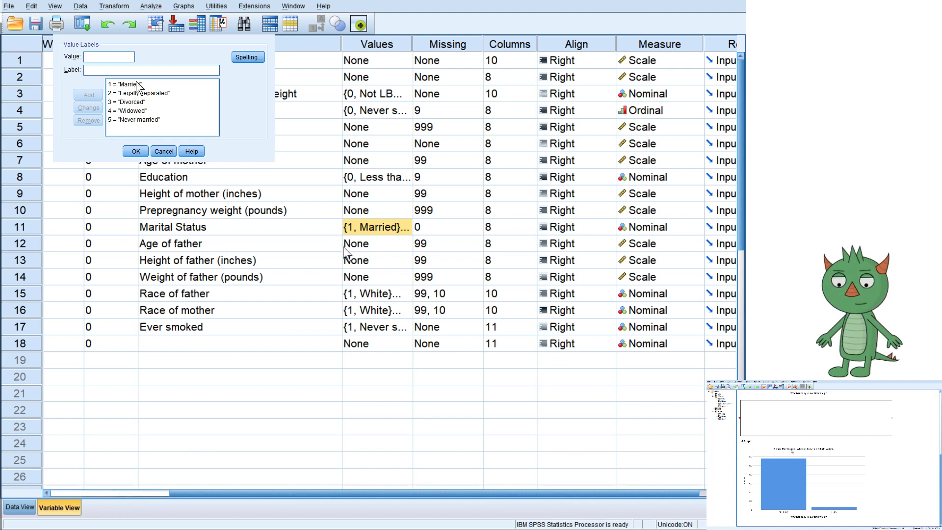
left_click(136, 151)
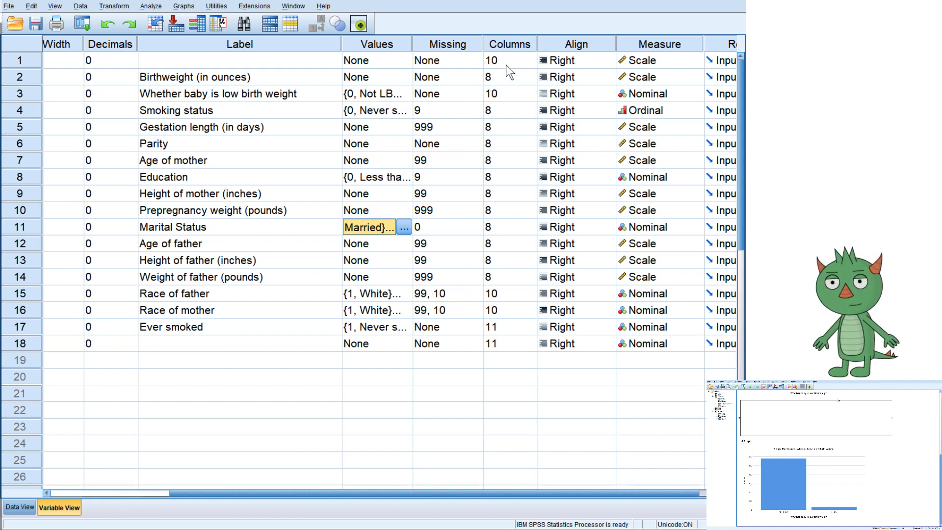
Examine the Columns, Align, Measure and Role attributes of the variable definitions.
left_click(508, 43)
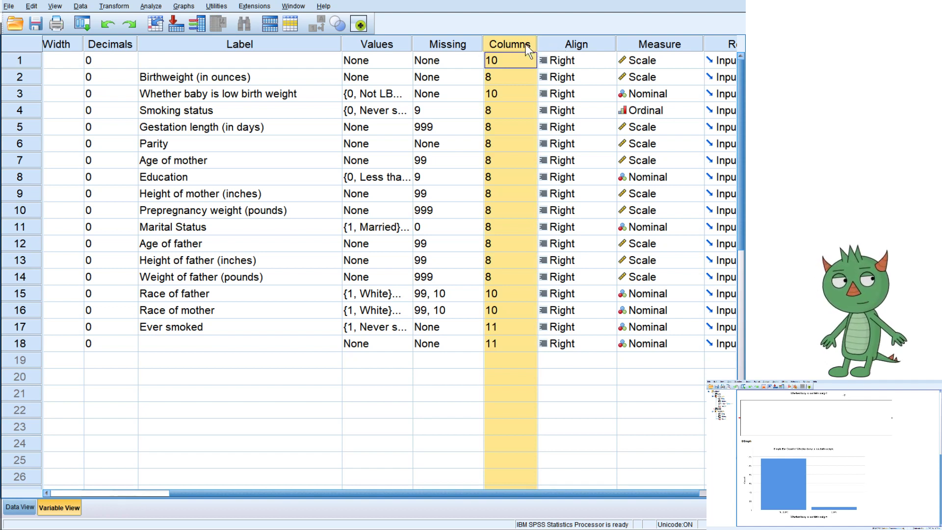
left_click(565, 45)
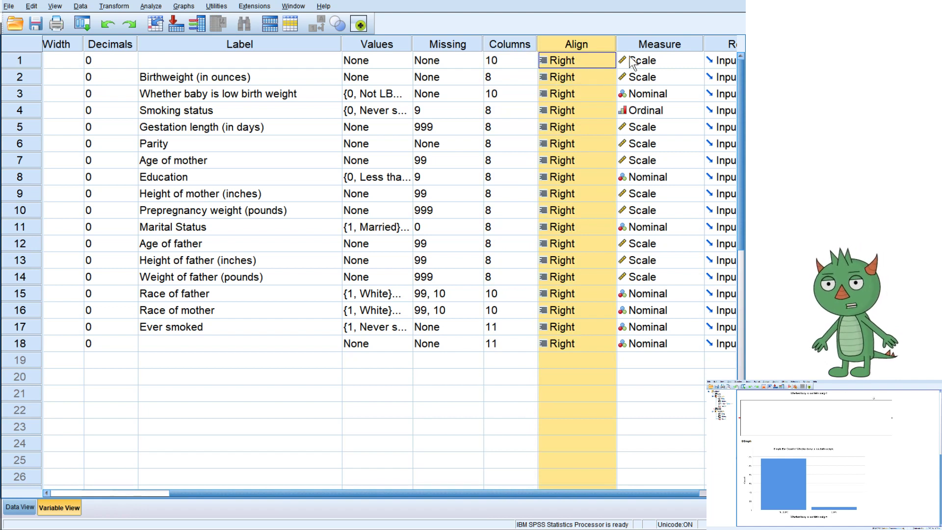
left_click(591, 492)
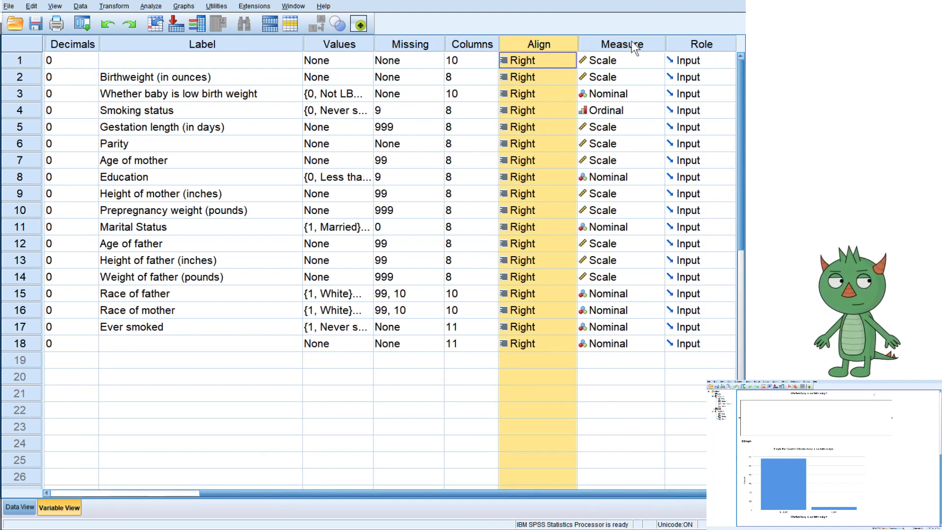
Examine the Role and Measure attributes of the variable definitions, including the measurement level options available for ID.
left_click(705, 45)
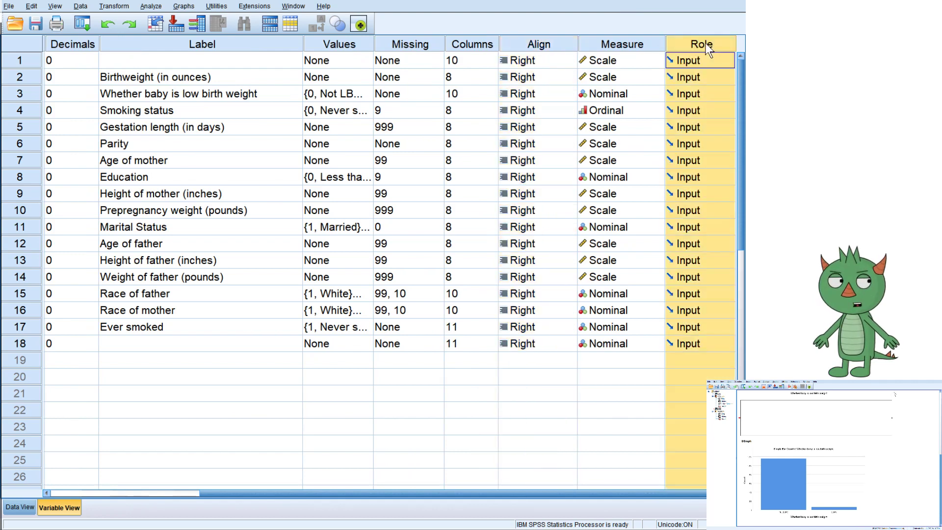
left_click(602, 42)
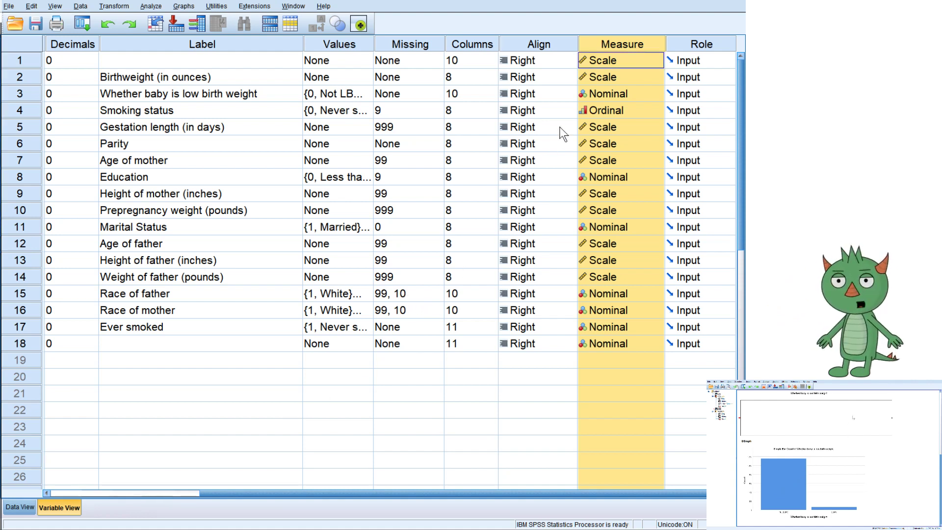
left_click(607, 63)
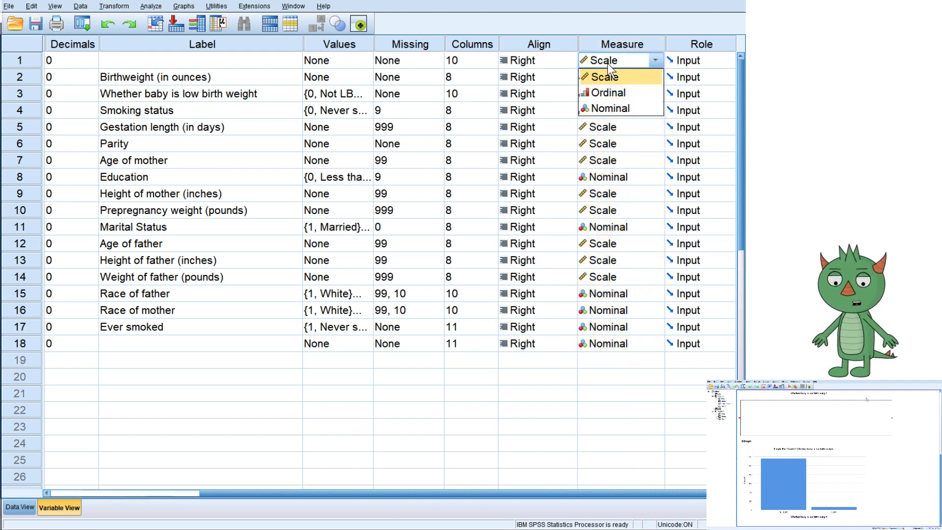
left_click(605, 74)
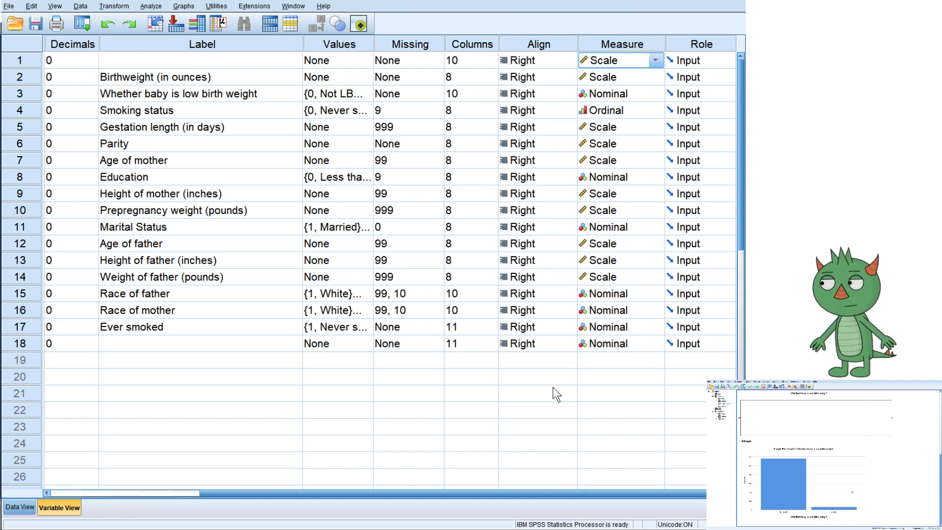
left_click_drag(480, 490, 292, 496)
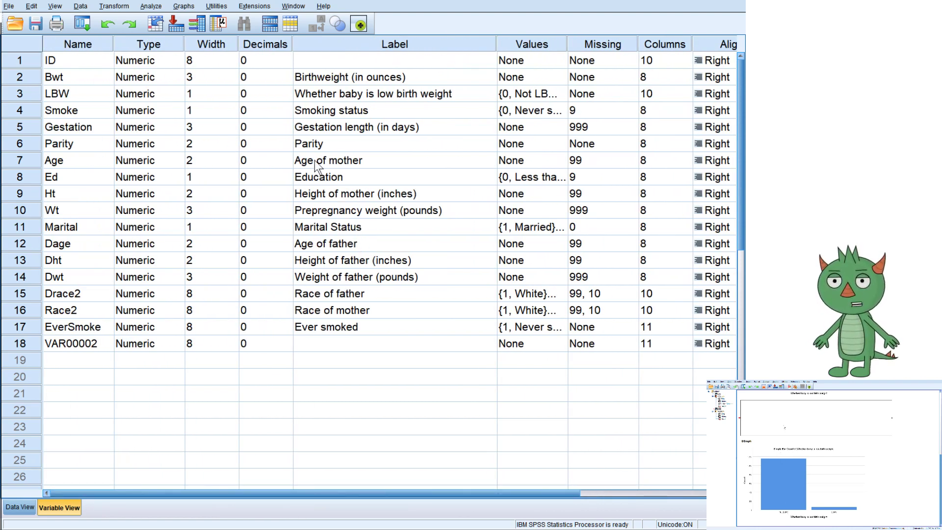
Open the Chart Builder and reset it to clear the previous low birth weight bar chart.
left_click(160, 10)
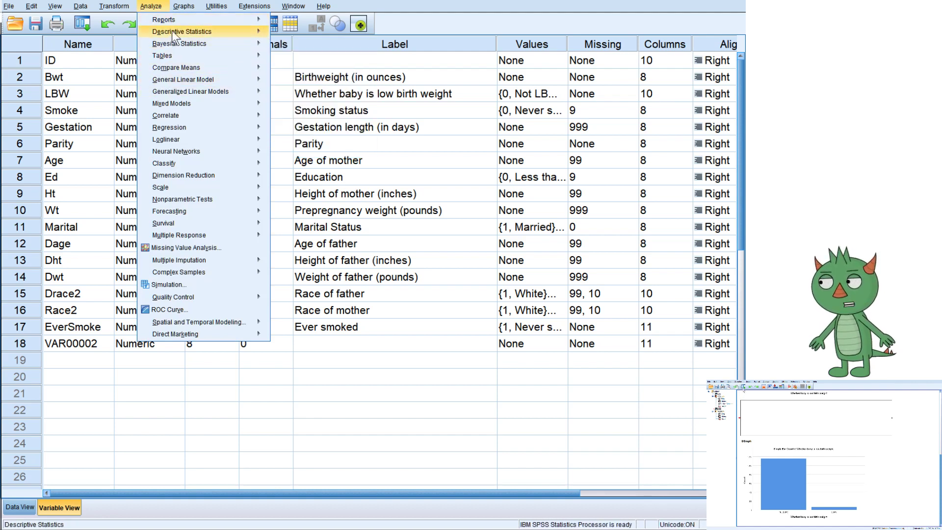
left_click(185, 7)
left_click(186, 7)
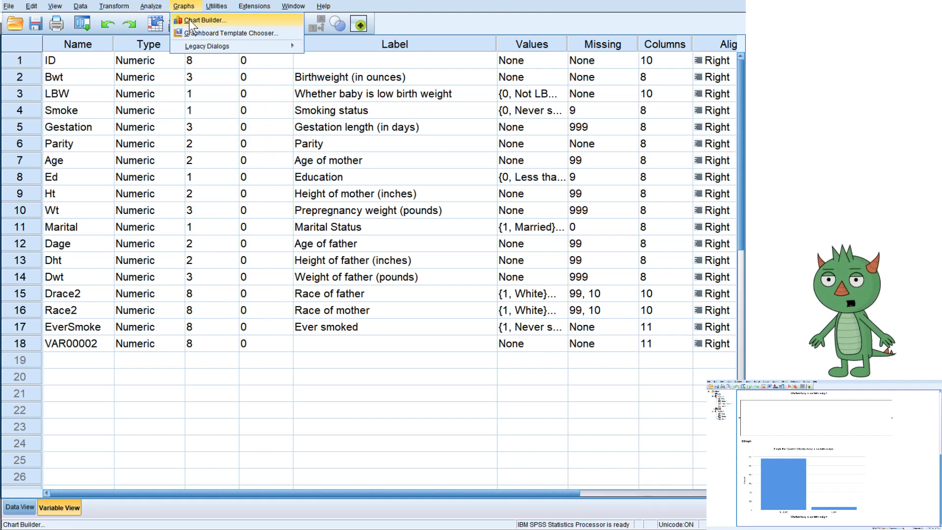
mouse_move(195, 43)
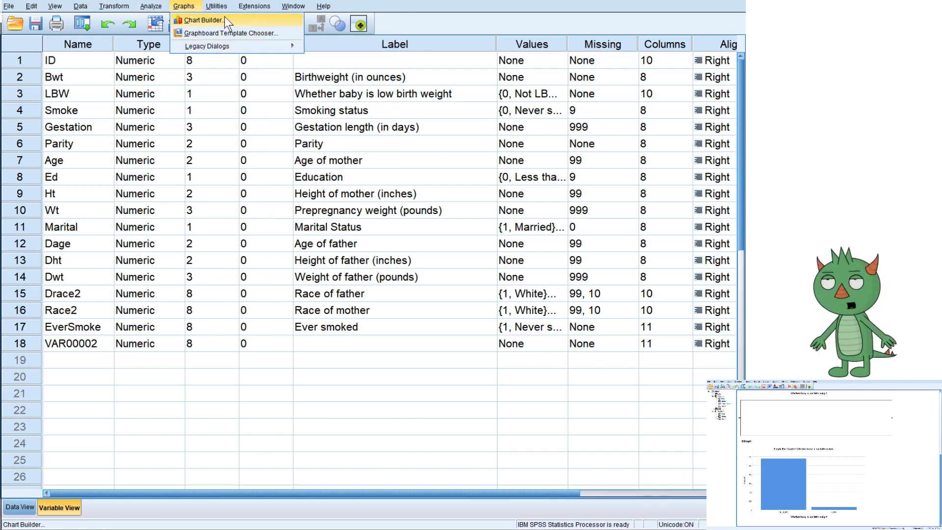
left_click(190, 20)
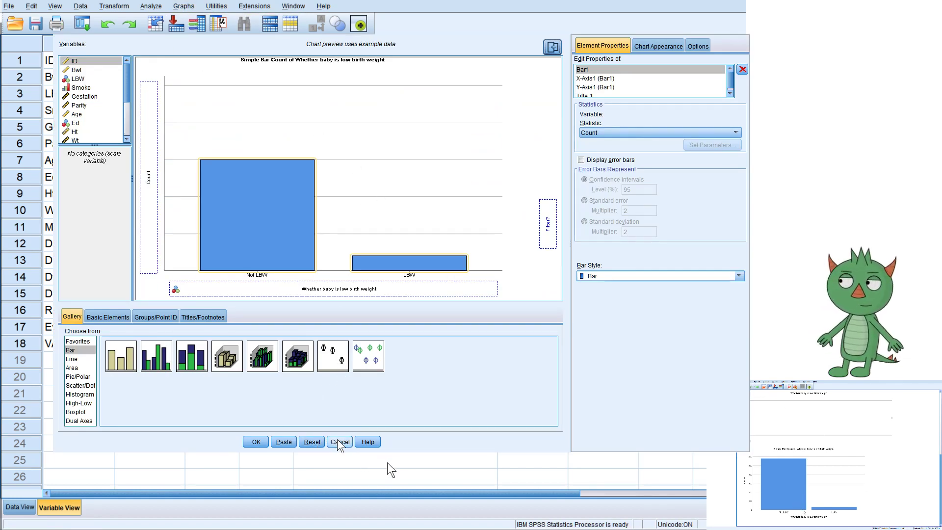
left_click(312, 442)
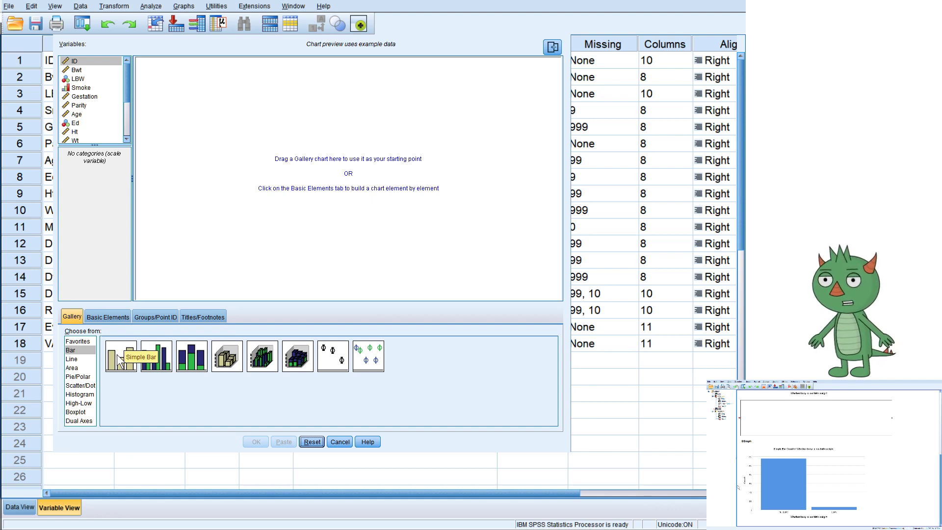
Create a simple bar chart of counts with Smoke on the X-axis and show it in the output.
left_click_drag(119, 359, 249, 199)
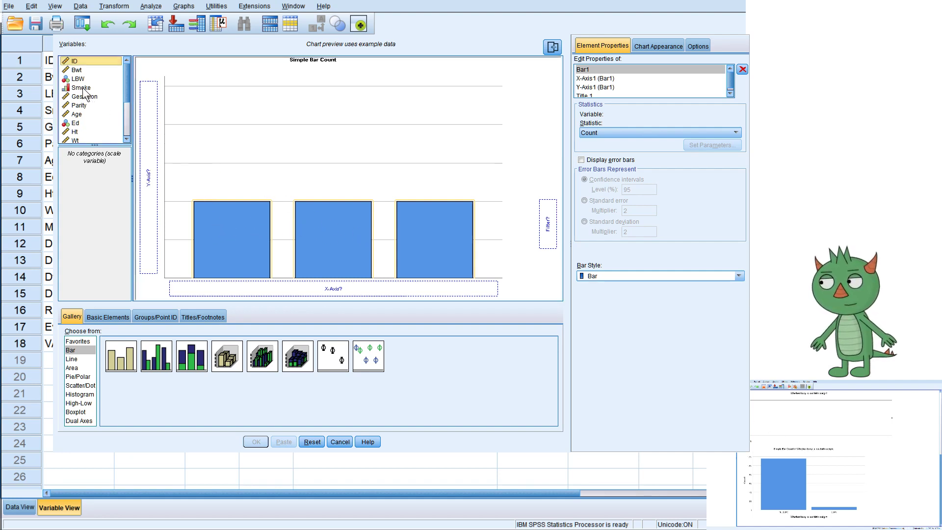
left_click_drag(82, 88, 254, 290)
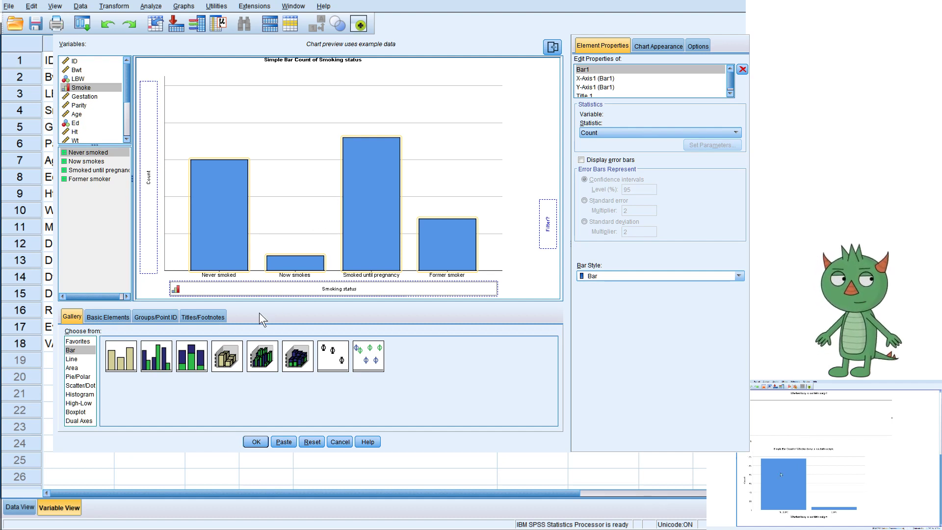
key("Return")
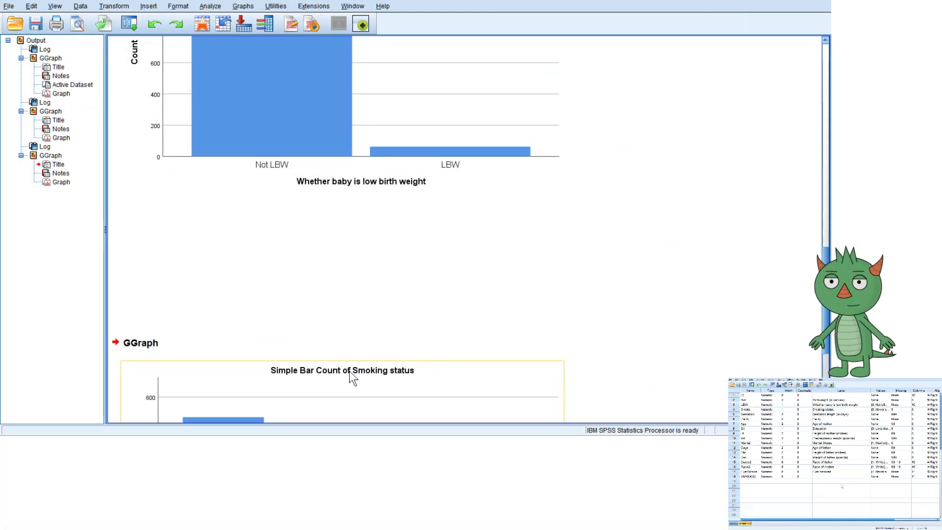
scroll(358, 358, "down", 5)
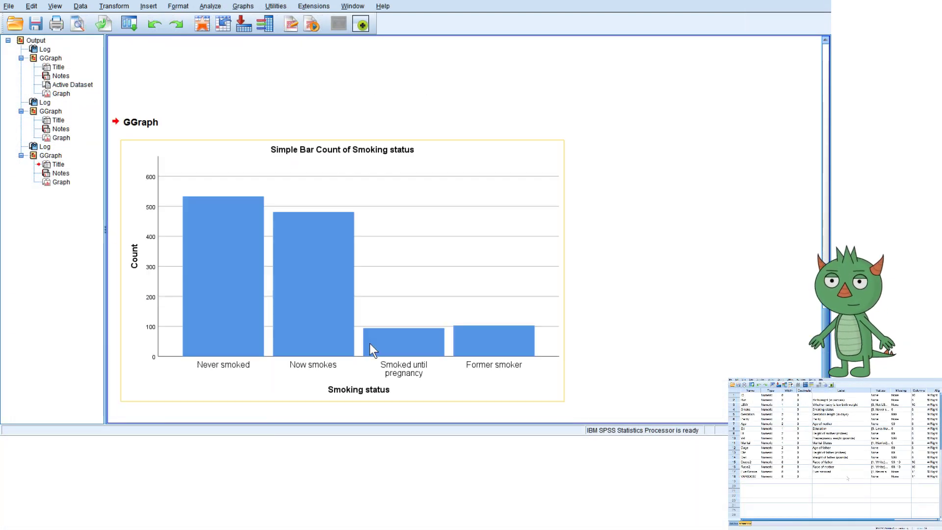
Open the Smoking status bar chart in the output for editing.
double_click(232, 246)
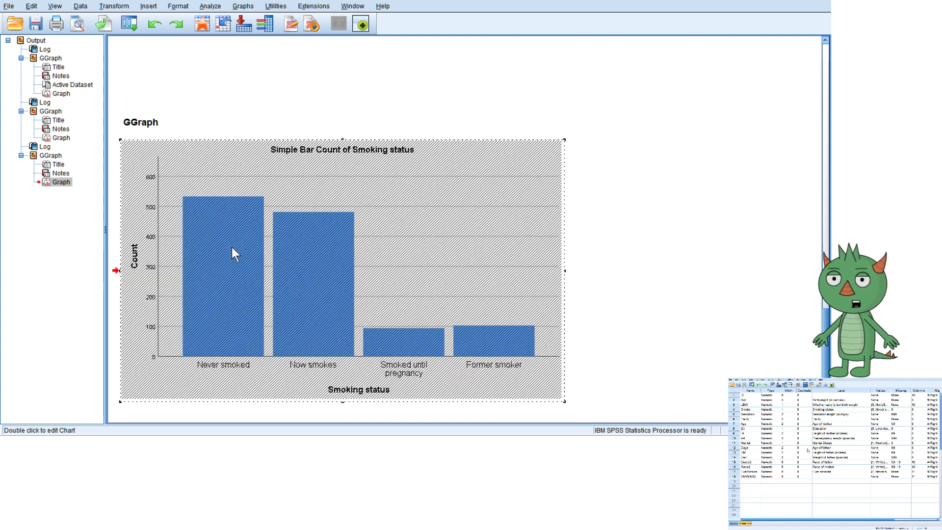